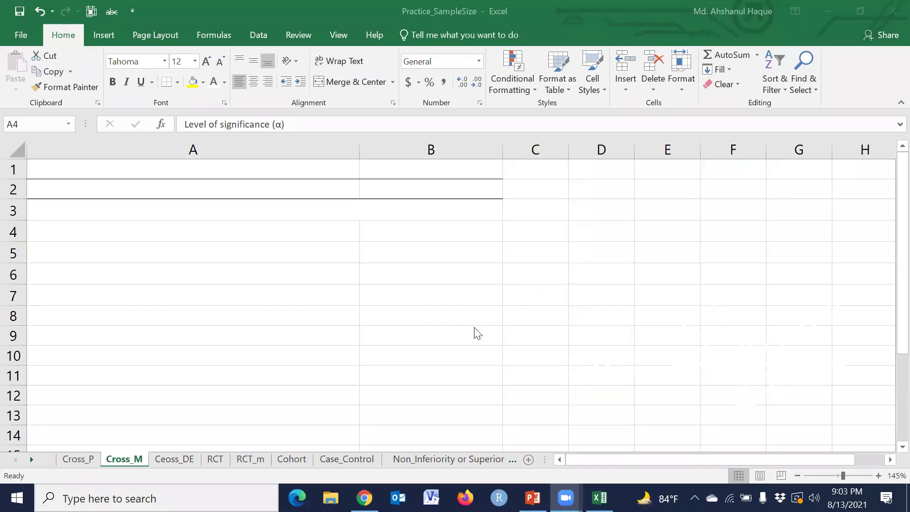
Insert the sample-size equation right of the table, color it black, and nudge it higher
left_click(550, 291)
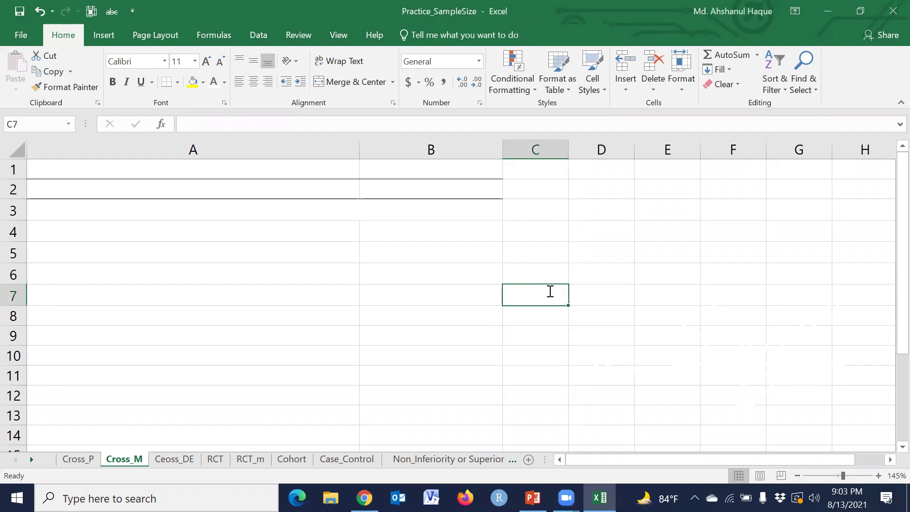
key("alt+=")
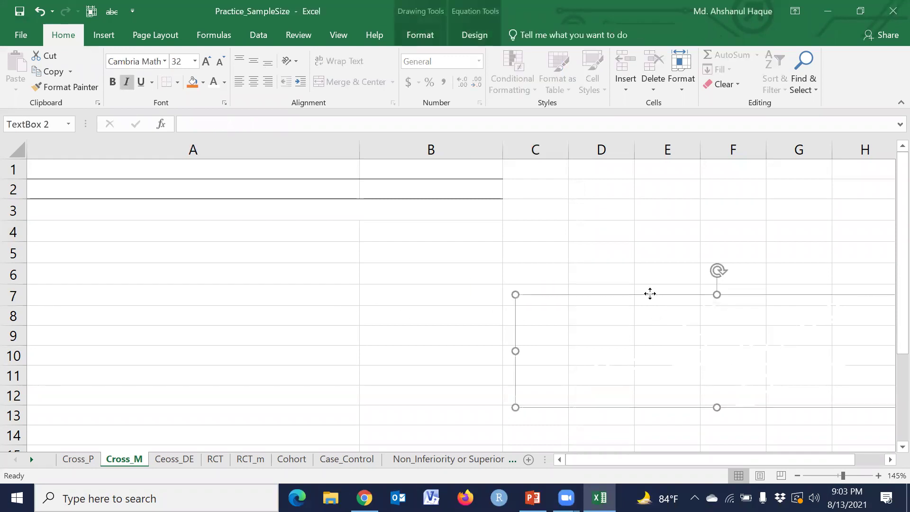
left_click(649, 294)
left_click(224, 82)
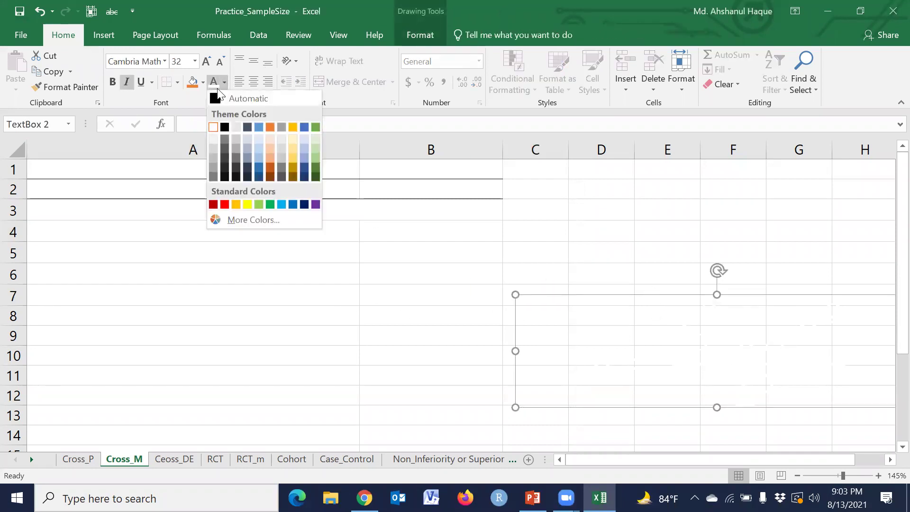
left_click(218, 98)
left_click_drag(767, 299, 769, 279)
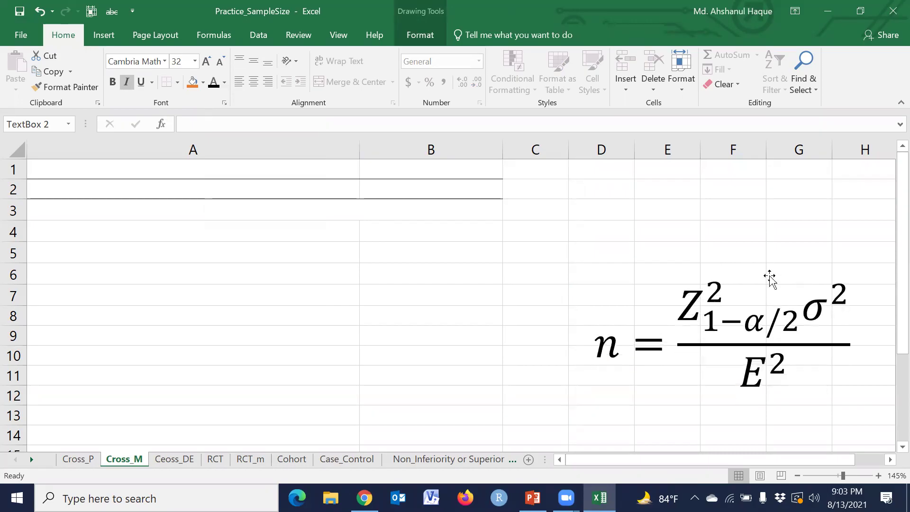
Make the indicator labels in A2:A10 black and check each of the five labels
mouse_move(163, 189)
left_mouse_down()
mouse_move(242, 278)
mouse_move(236, 358)
left_mouse_up()
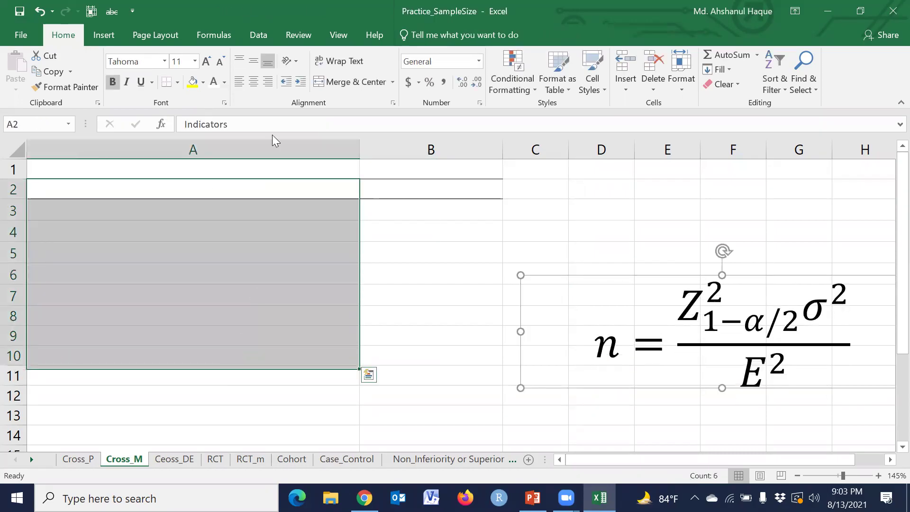
left_click(224, 82)
left_click(223, 96)
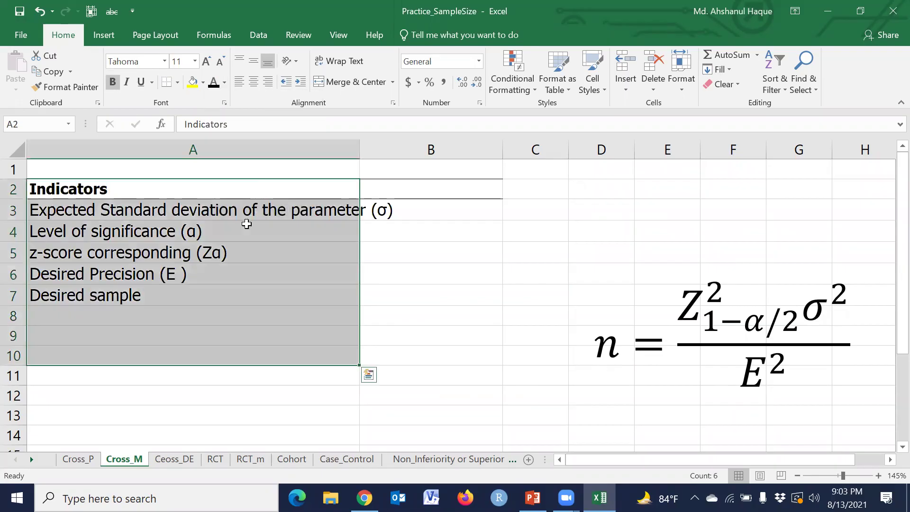
left_click(245, 299)
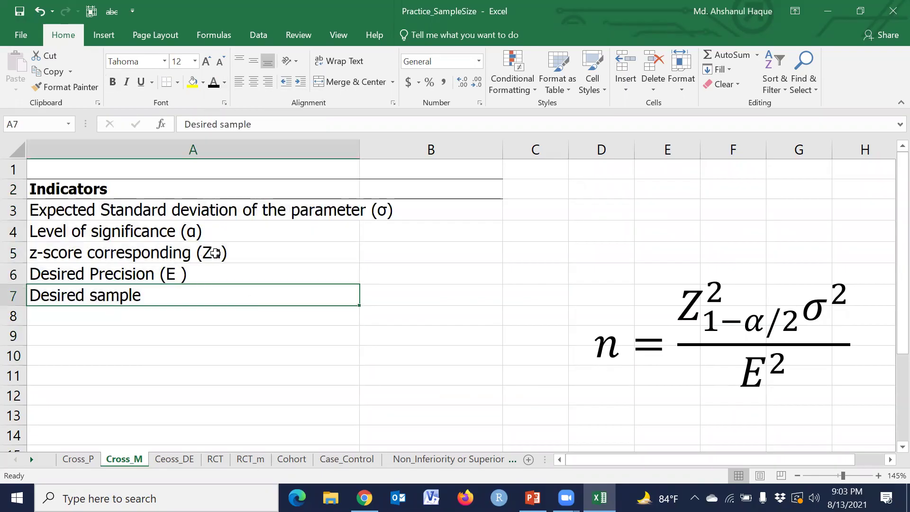
left_click(222, 214)
left_click(214, 232)
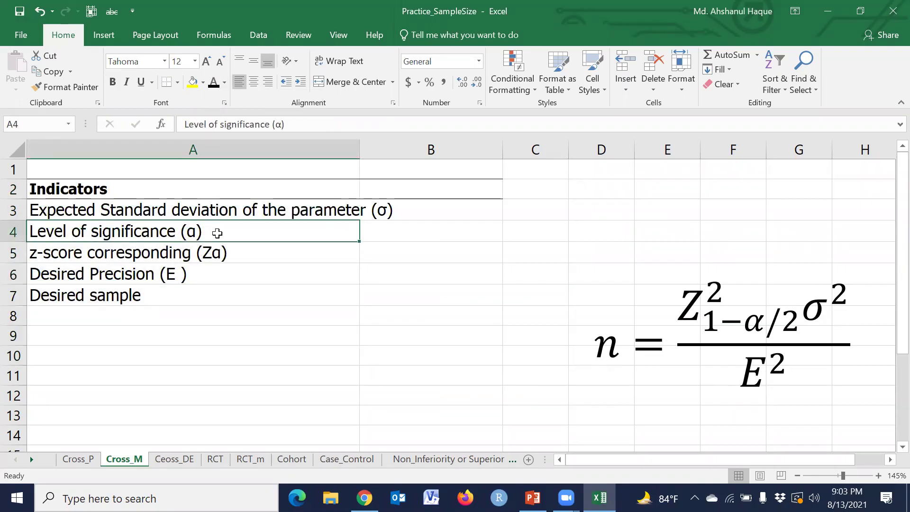
left_click(284, 264)
left_click(263, 284)
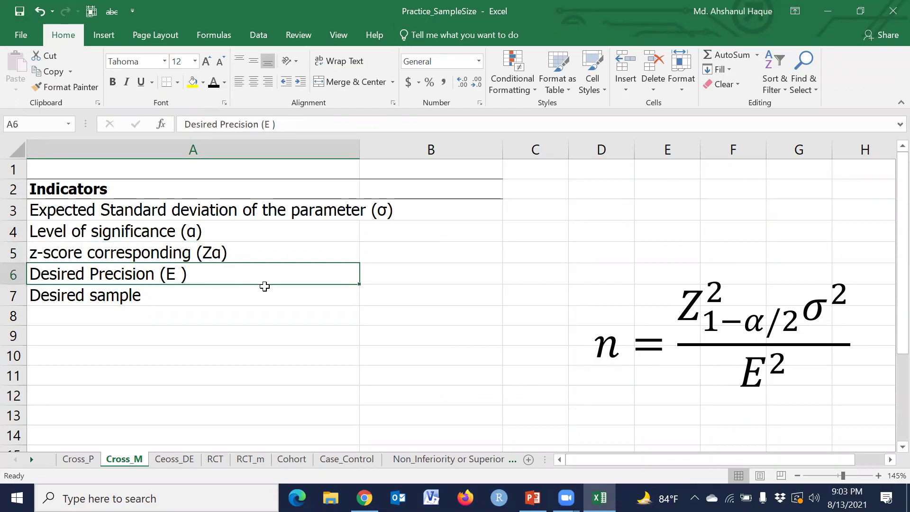
left_click(98, 299)
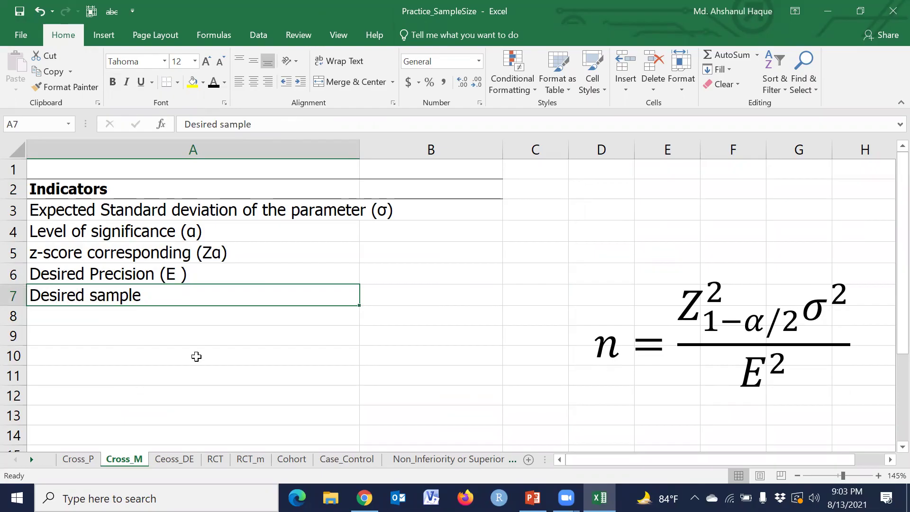
Widen column A to fit the labels and make the Information header in B2 black
left_click_drag(358, 150, 411, 152)
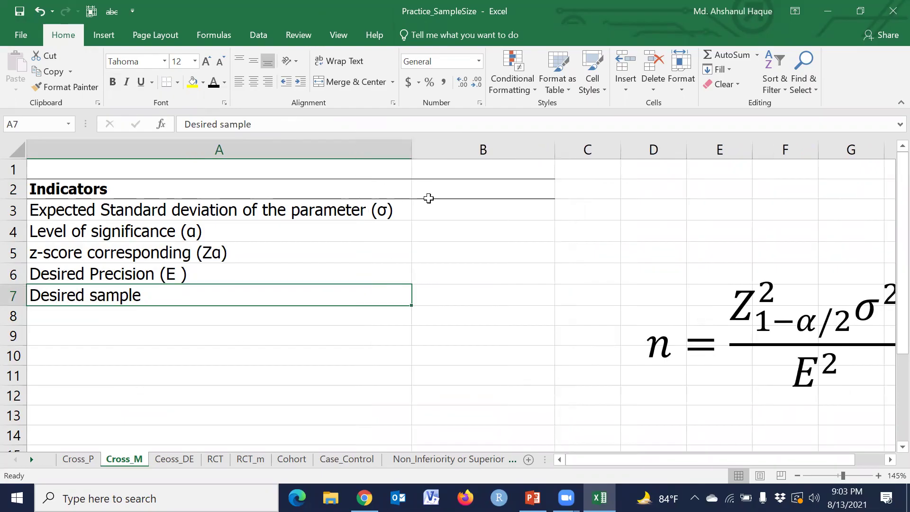
left_click(474, 211)
left_click(466, 187)
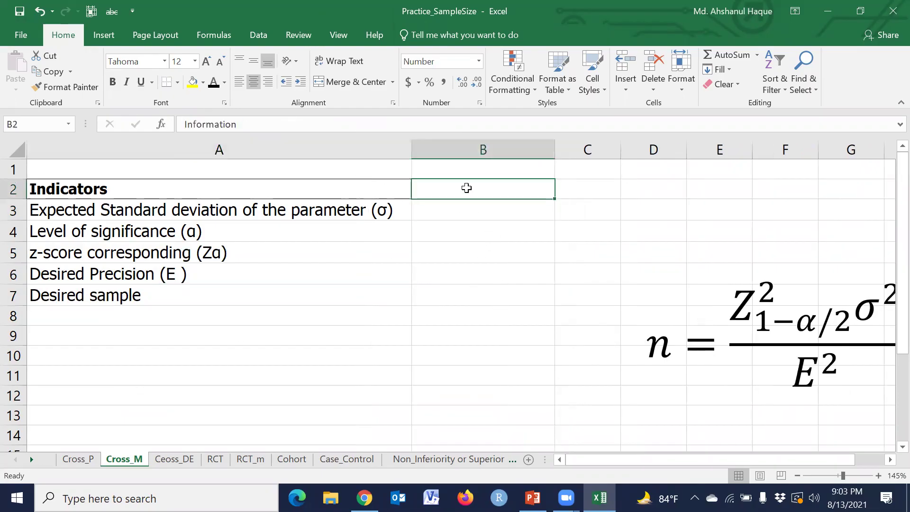
left_click(213, 81)
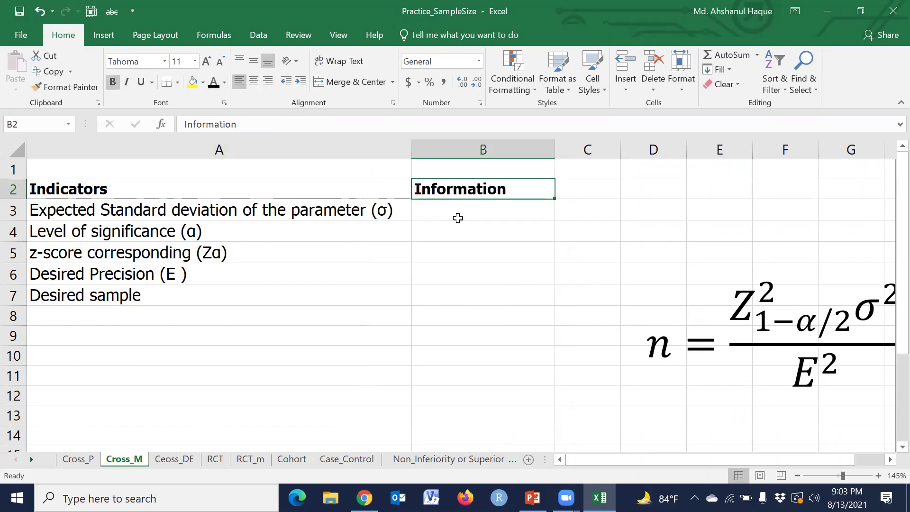
Enter 25 as the standard deviation in B3 and show column B in black
left_click(459, 213)
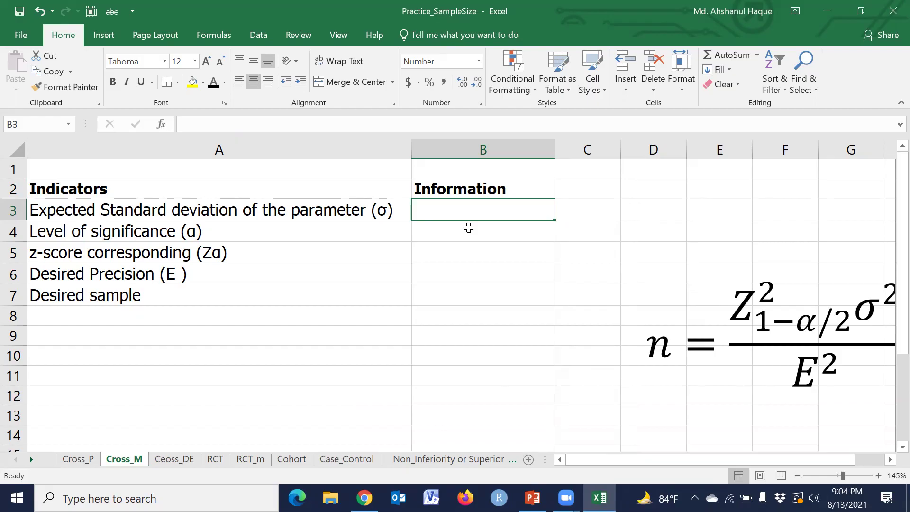
type("25")
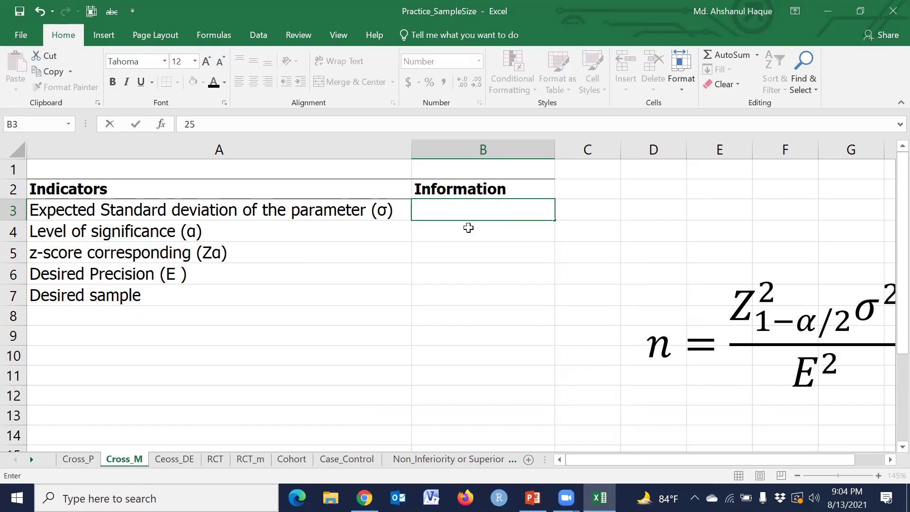
key("Return")
left_click(491, 156)
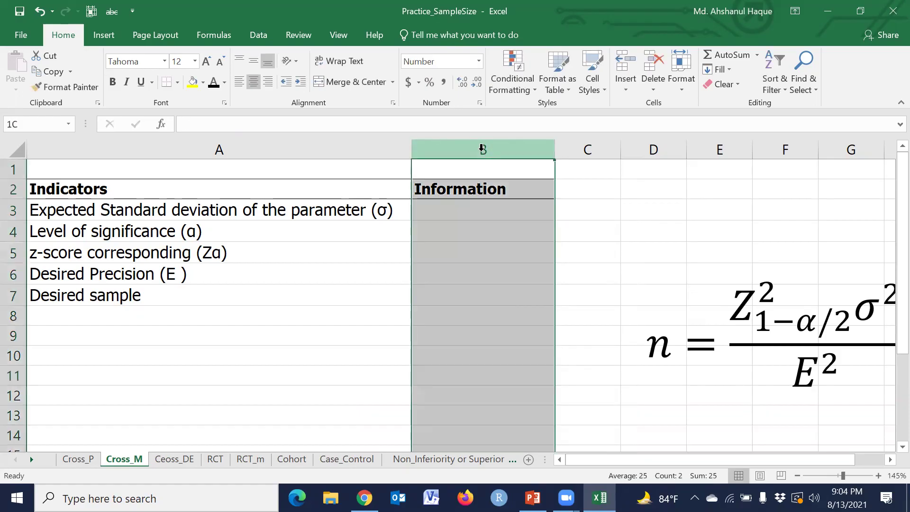
left_click(214, 83)
Enter 5% as the significance level in B4
left_click(481, 230)
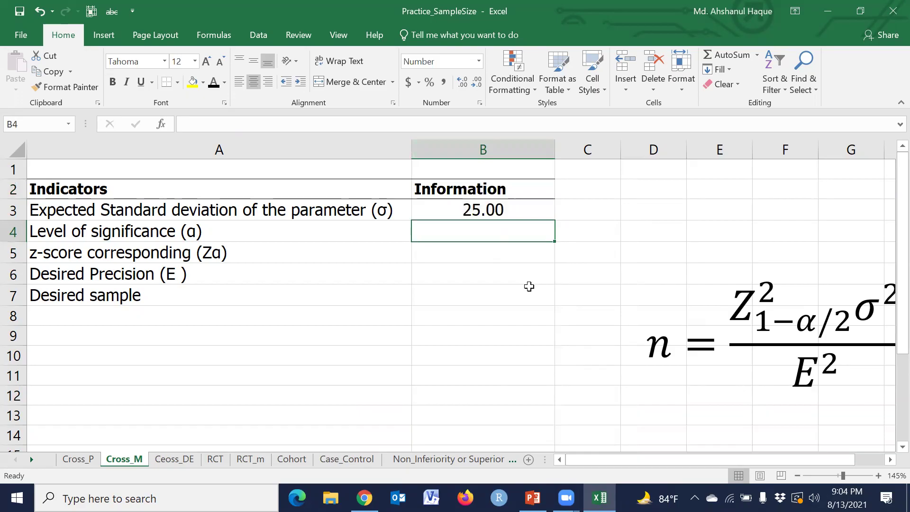
type("5")
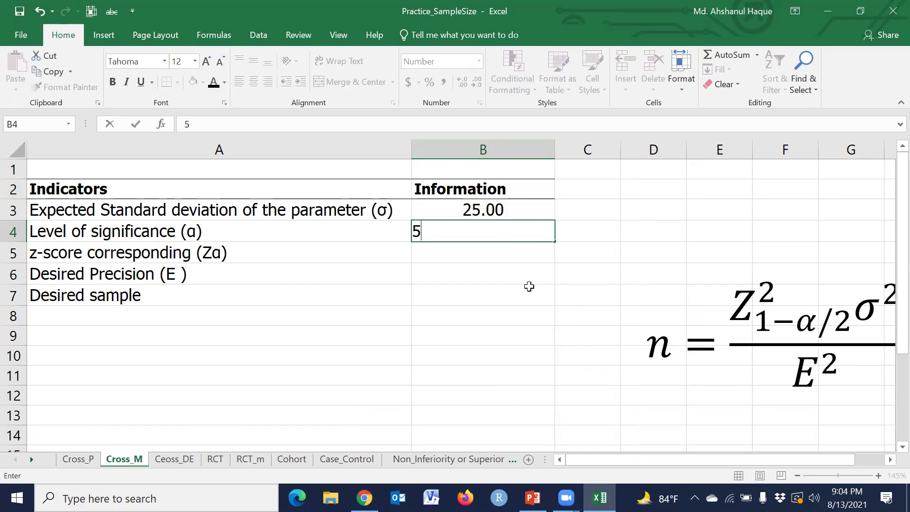
key("BackSpace")
type("%")
key("BackSpace")
type("5%")
key("Return")
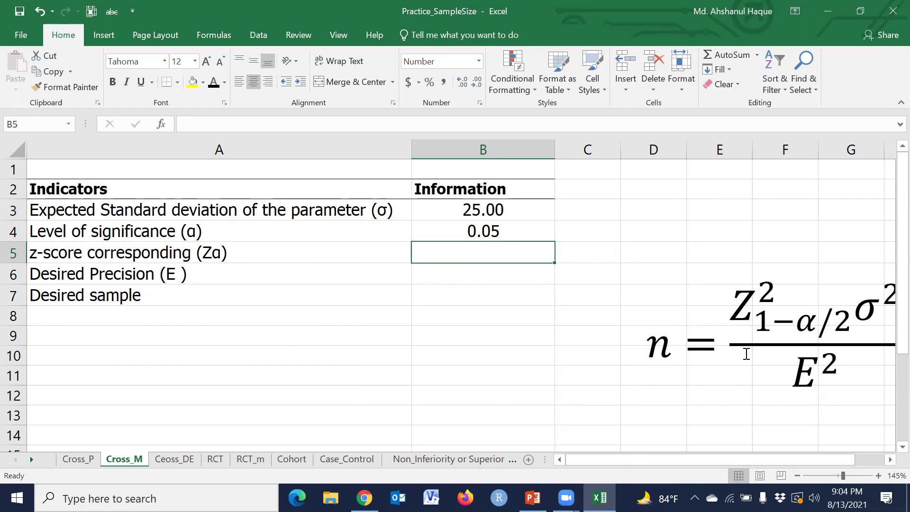
Type the z-score formula =NORMSINV(1-B4/2) into B5
mouse_move(753, 329)
left_mouse_down()
mouse_move(776, 296)
mouse_move(840, 345)
mouse_move(749, 326)
left_mouse_up()
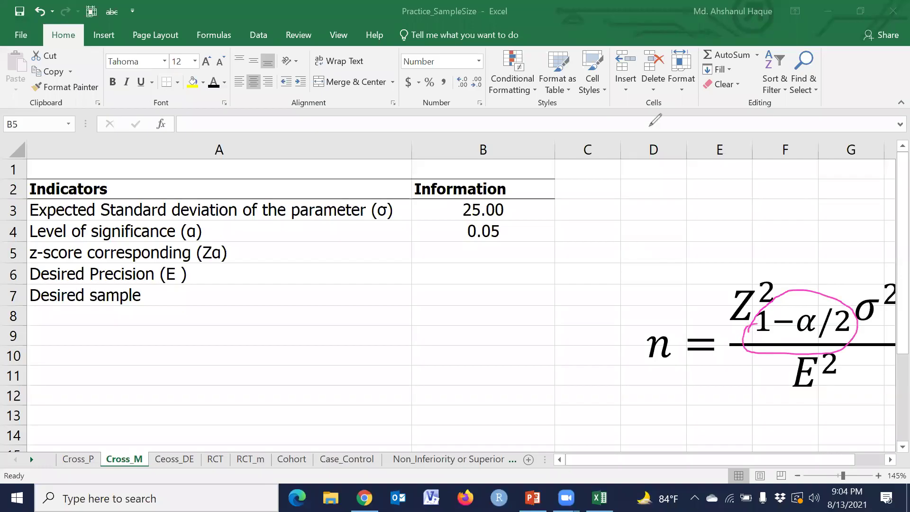
left_click(488, 255)
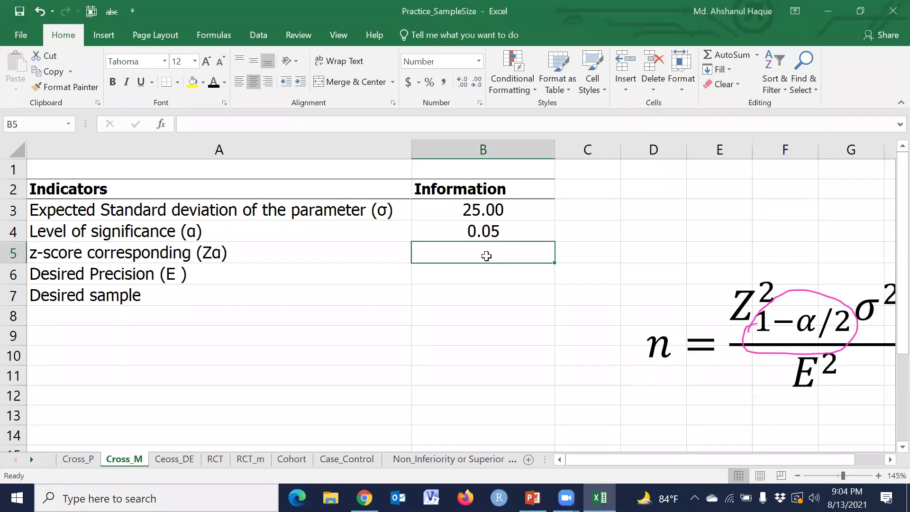
type("=")
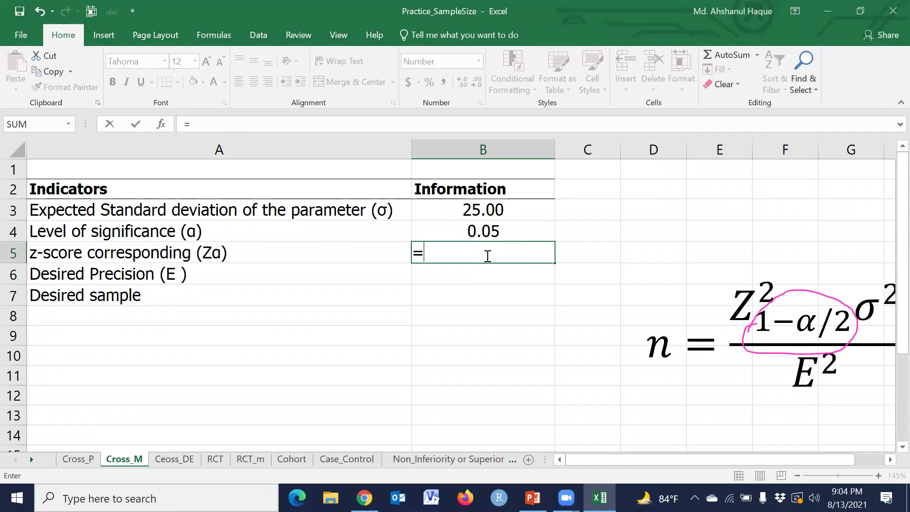
type("nor")
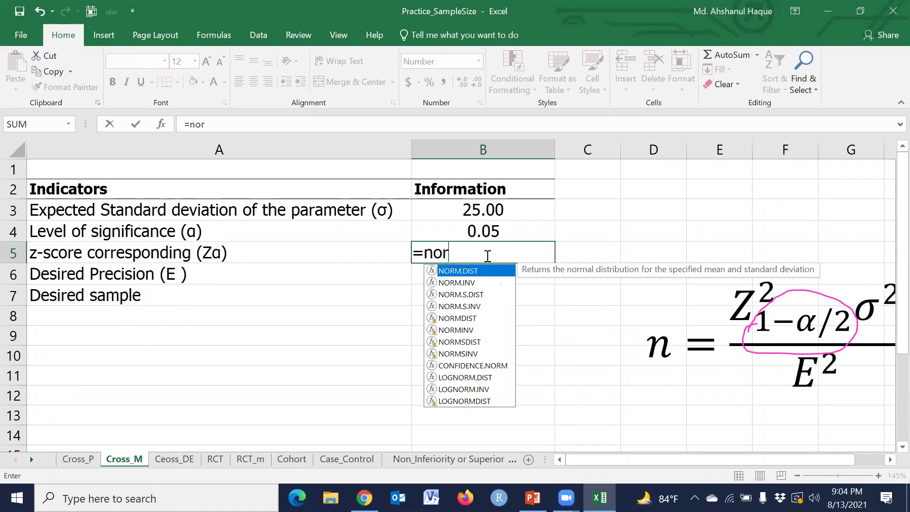
type("sin")
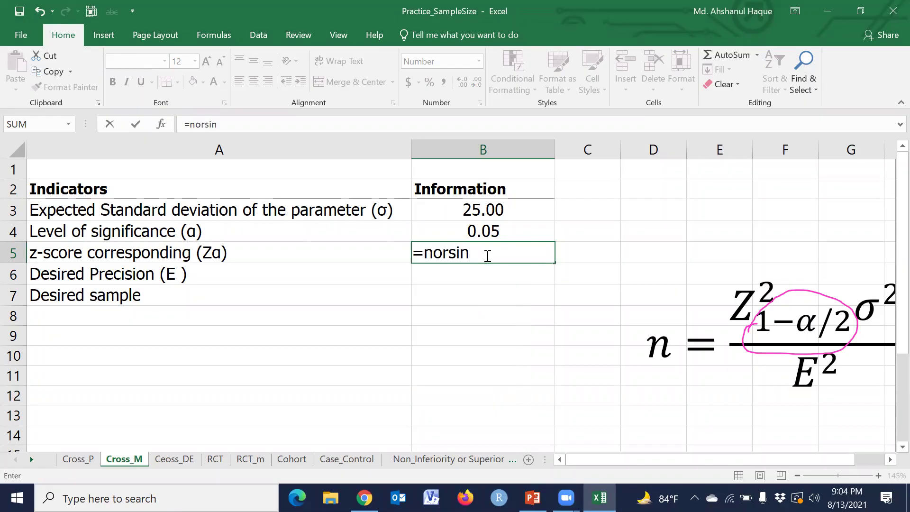
type("v")
key("BackSpace")
key("BackSpace")
key("BackSpace")
key("BackSpace")
key("BackSpace")
type("m")
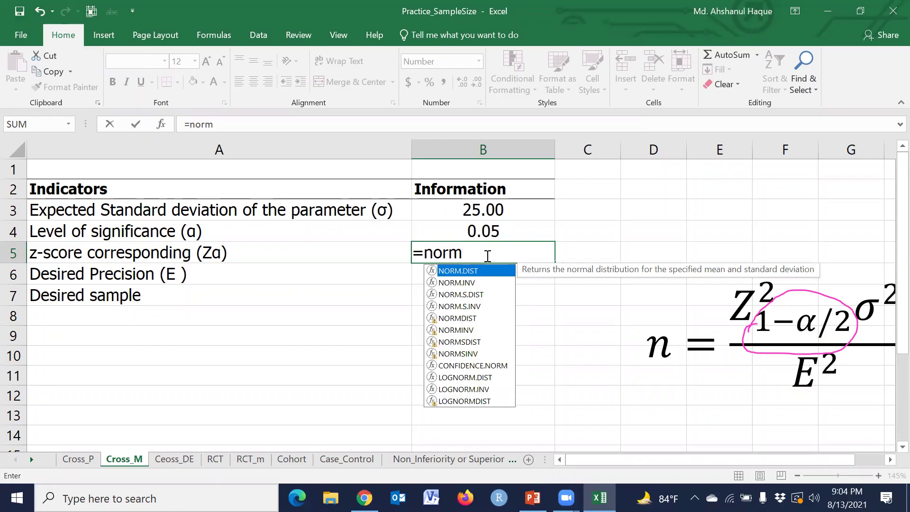
type("s")
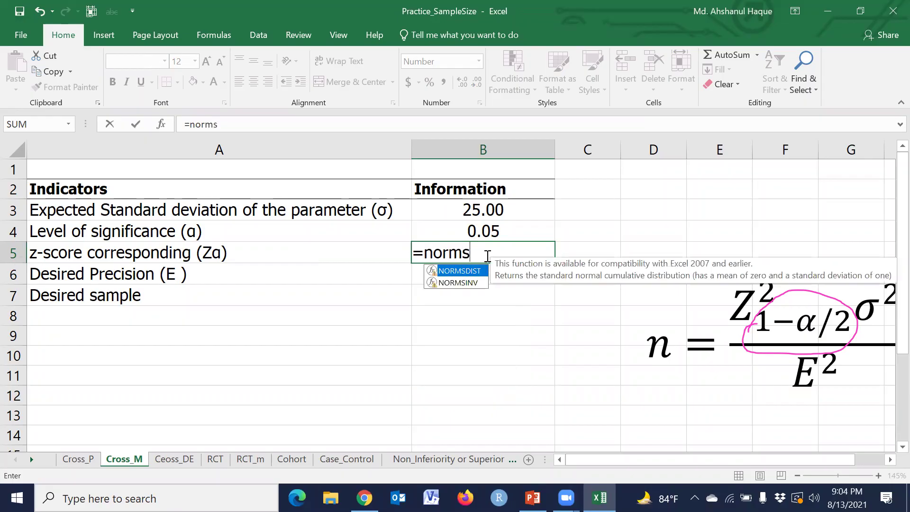
double_click(450, 282)
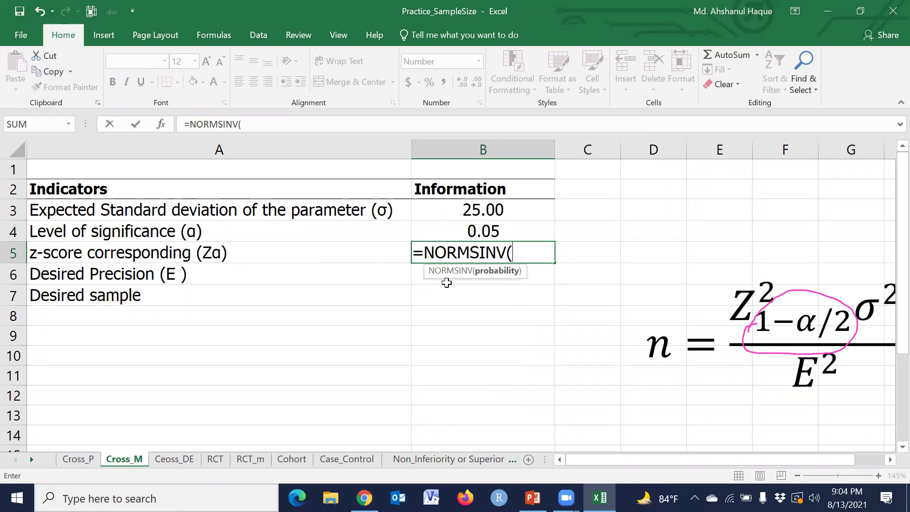
left_click(260, 119)
type("1-")
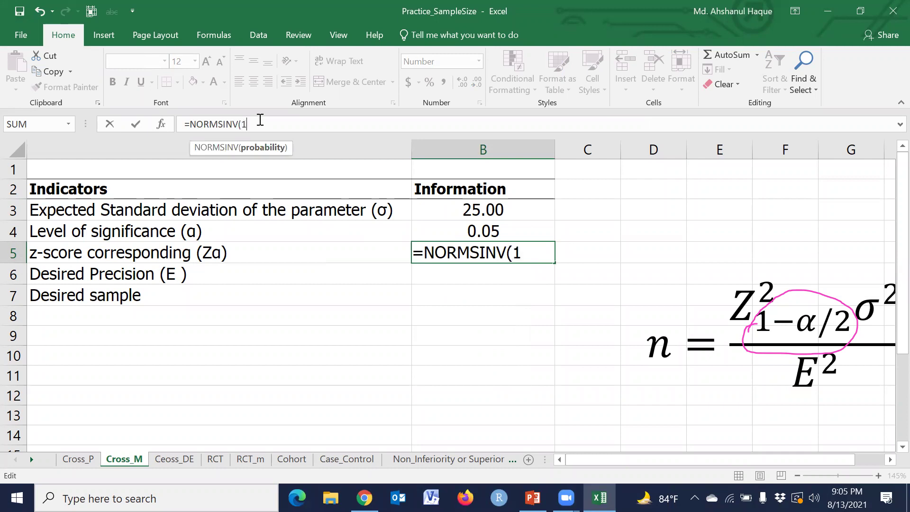
left_click(490, 231)
type("/2")
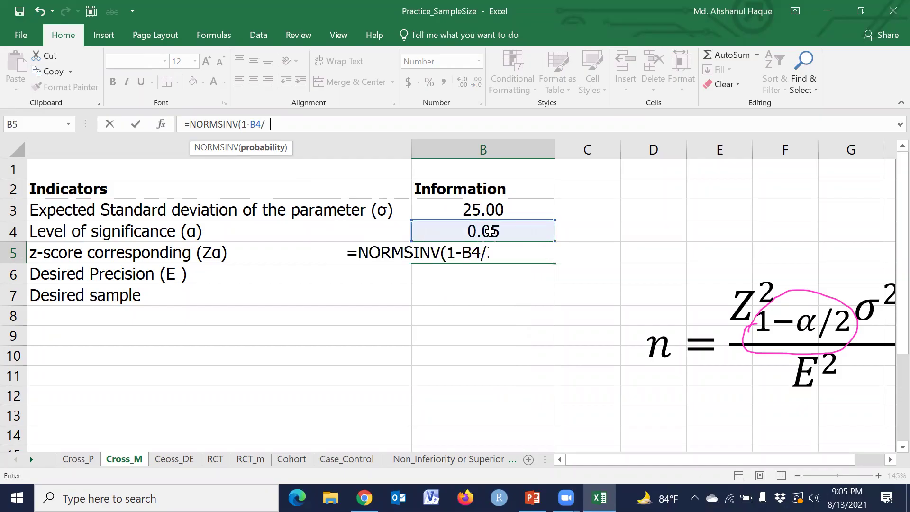
type(")")
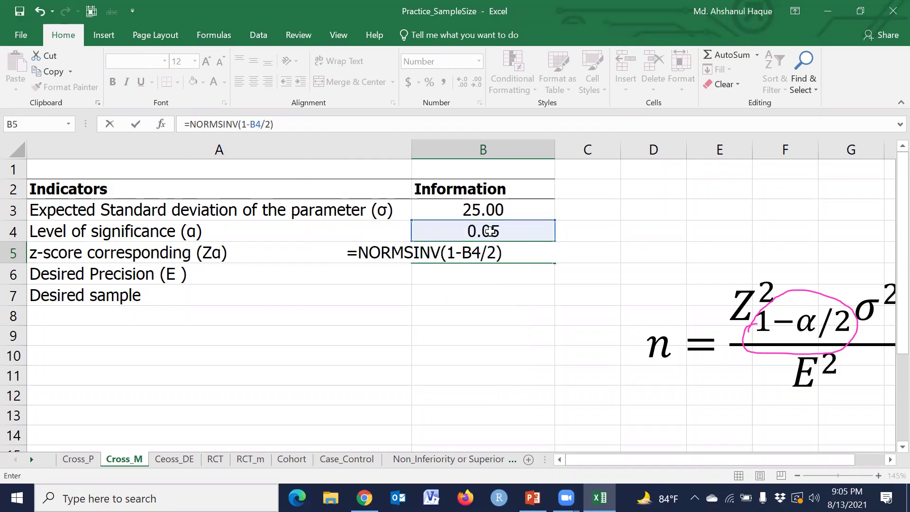
Commit the z-score formula and enter 5 as the desired precision in B6
key("Return")
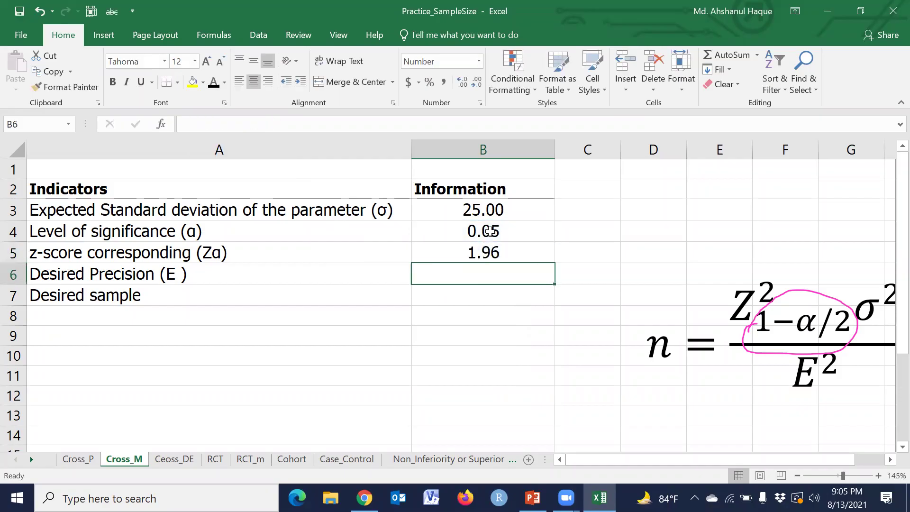
left_click(488, 314)
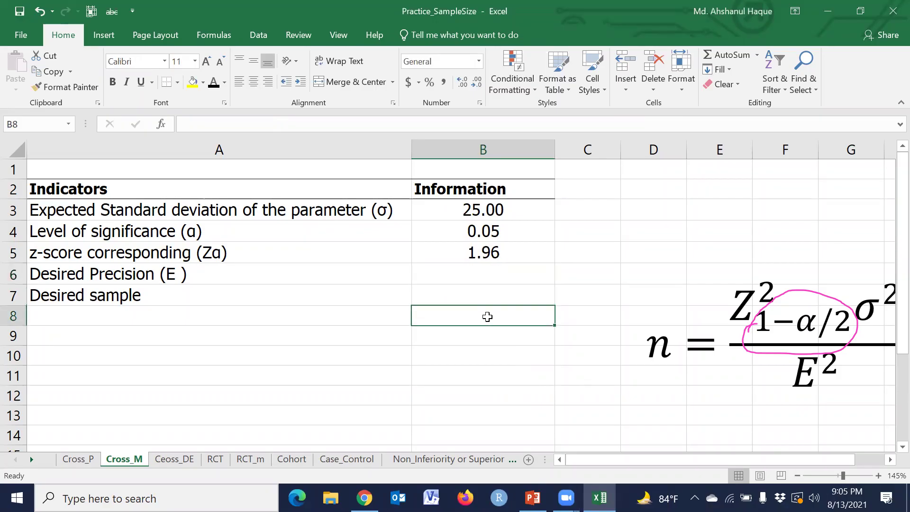
left_click(484, 279)
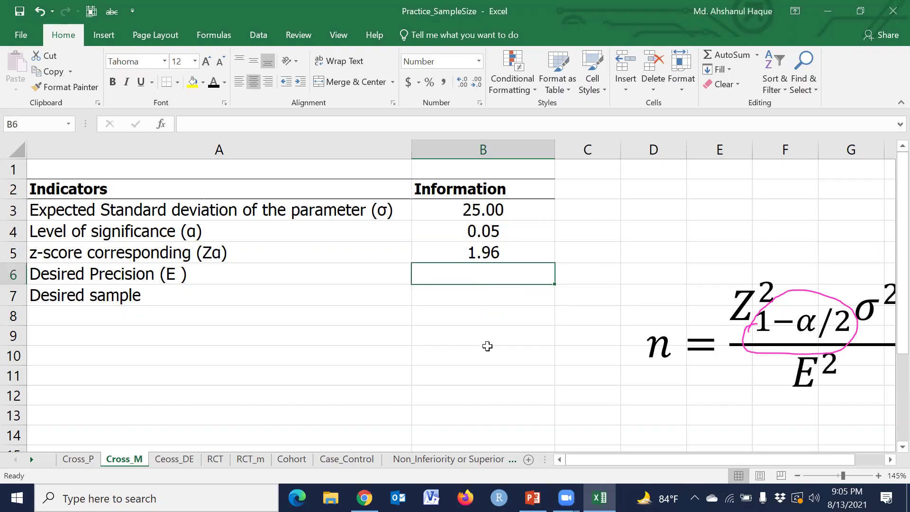
type("5")
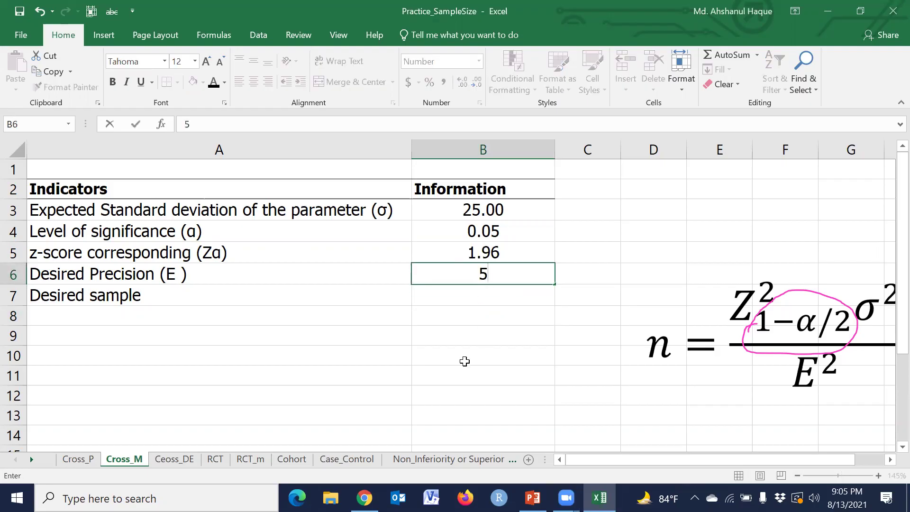
key("Return")
Build the sample-size formula =B5^2*B3^2/B6^2 in B7
type("=")
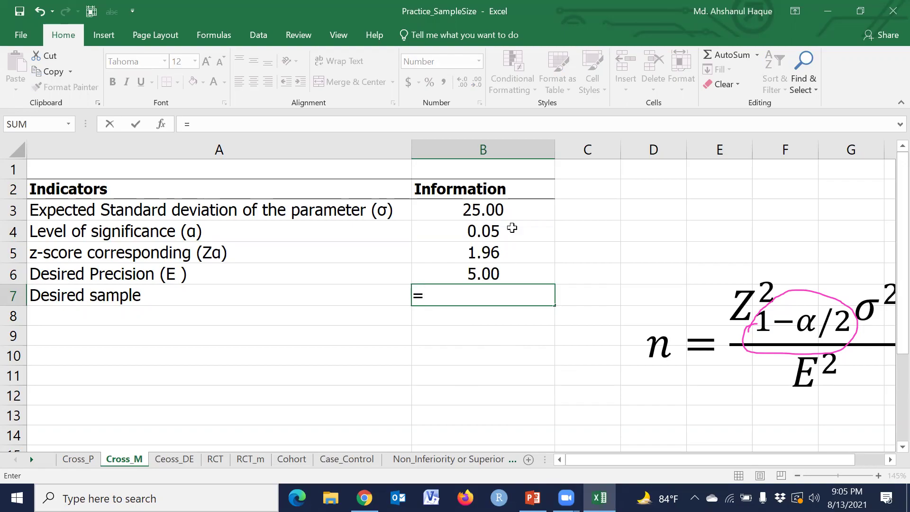
left_click(487, 251)
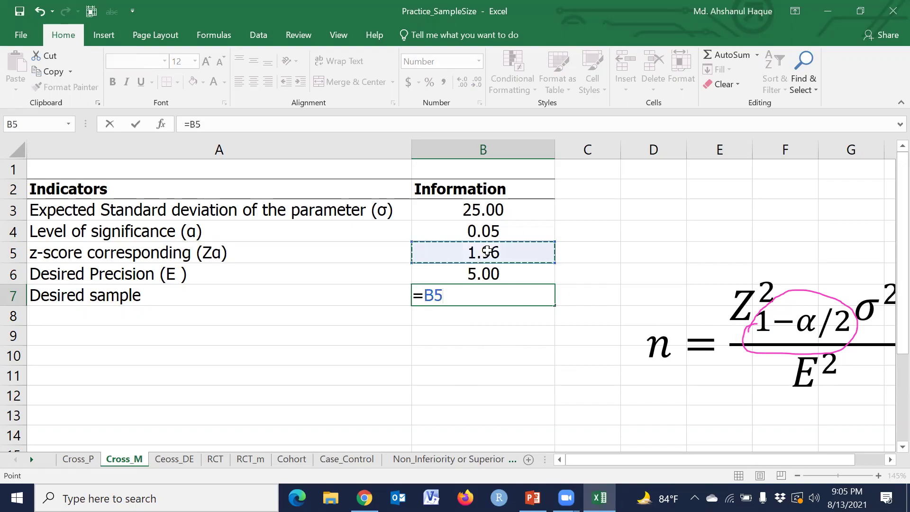
type("^2")
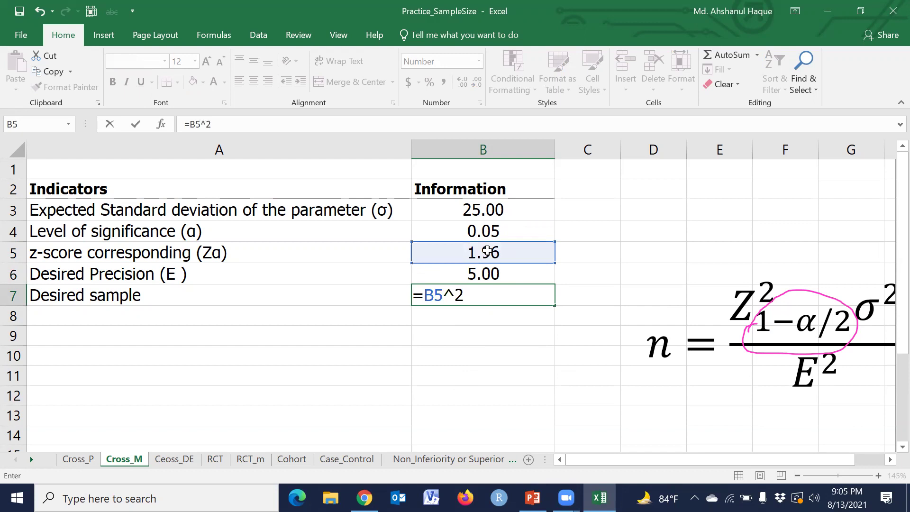
type("*")
left_click(467, 209)
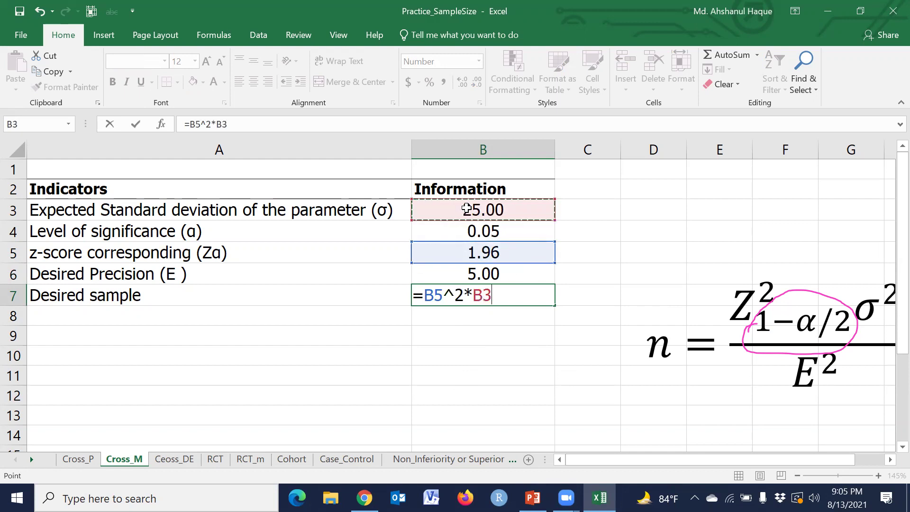
type("^2")
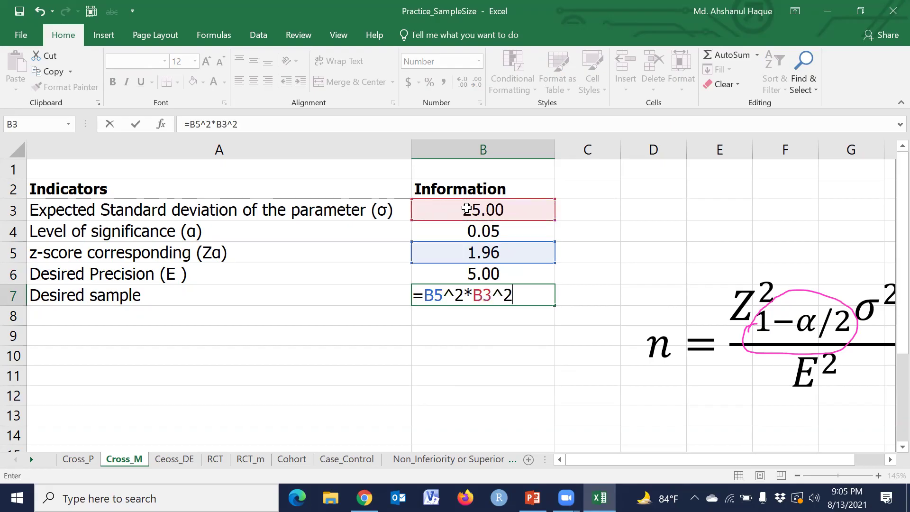
type("/")
left_click(474, 274)
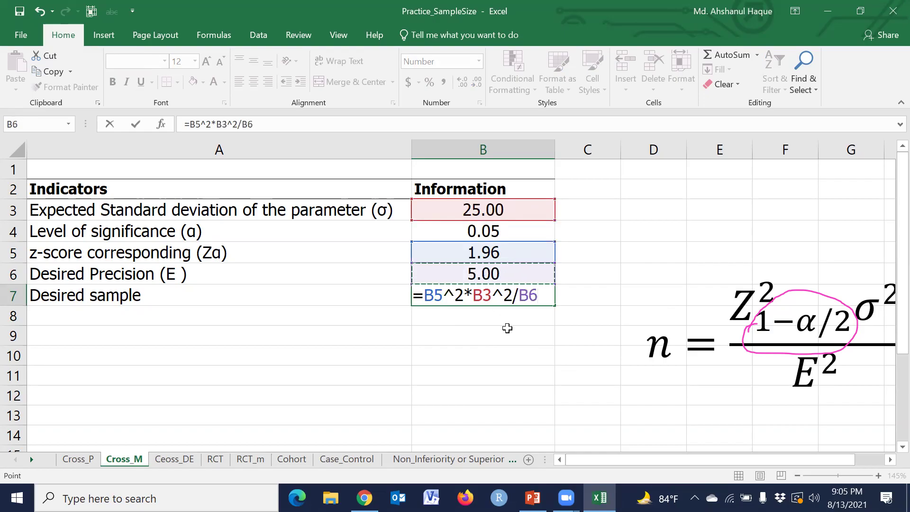
type("^2")
key("Return")
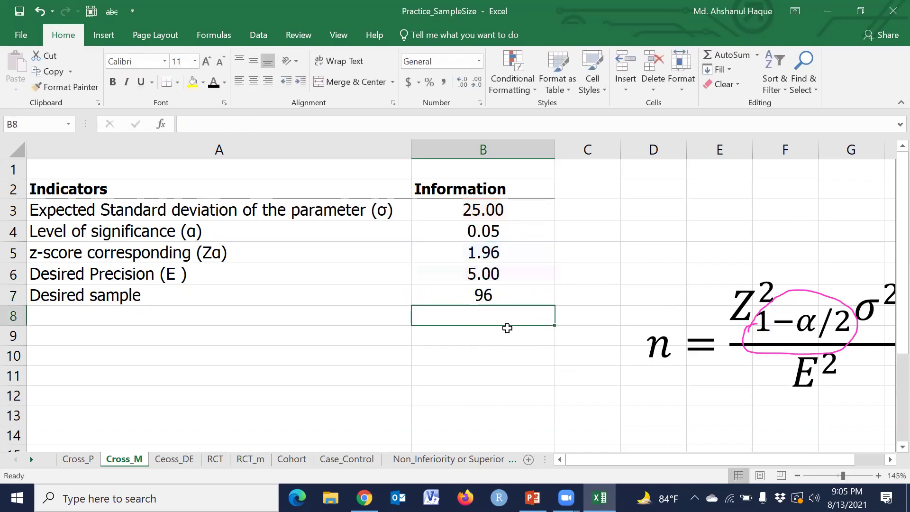
left_click(496, 297)
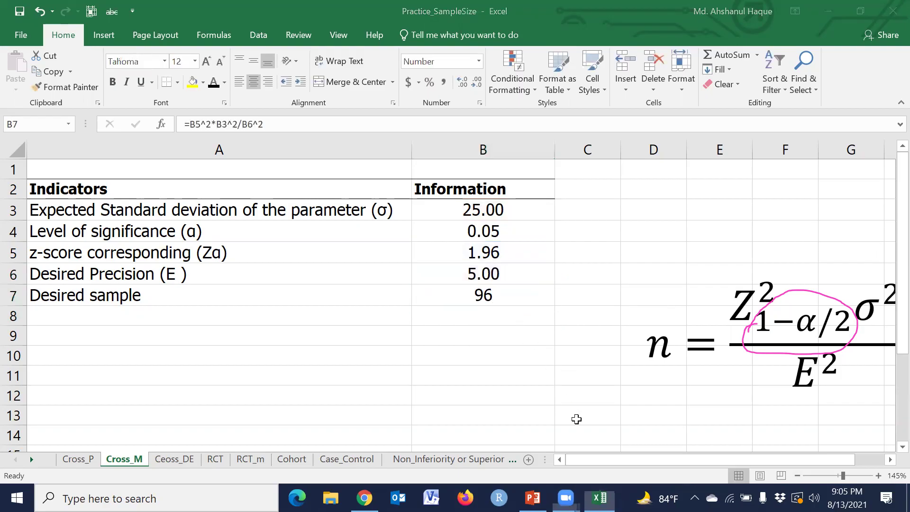
mouse_move(457, 279)
left_mouse_down()
mouse_move(507, 331)
mouse_move(464, 326)
left_mouse_up()
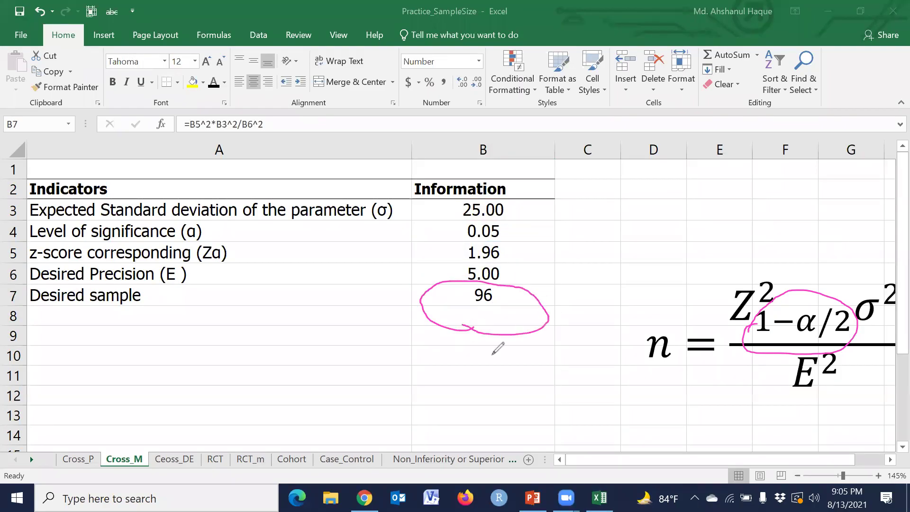